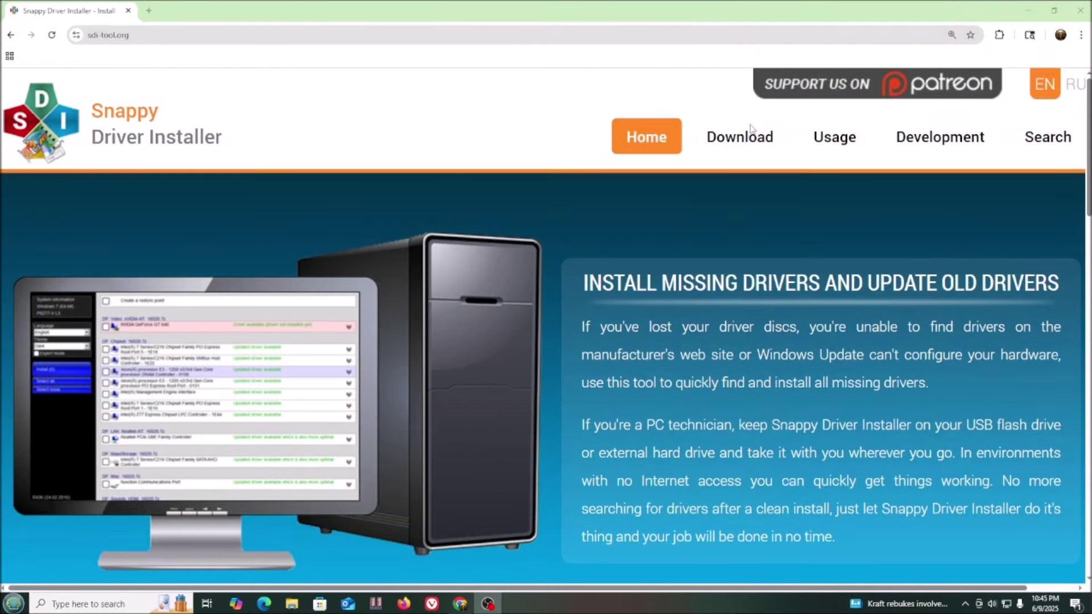
Download the SDI Lite version of Snappy Driver Installer from the site's download page
click(738, 135)
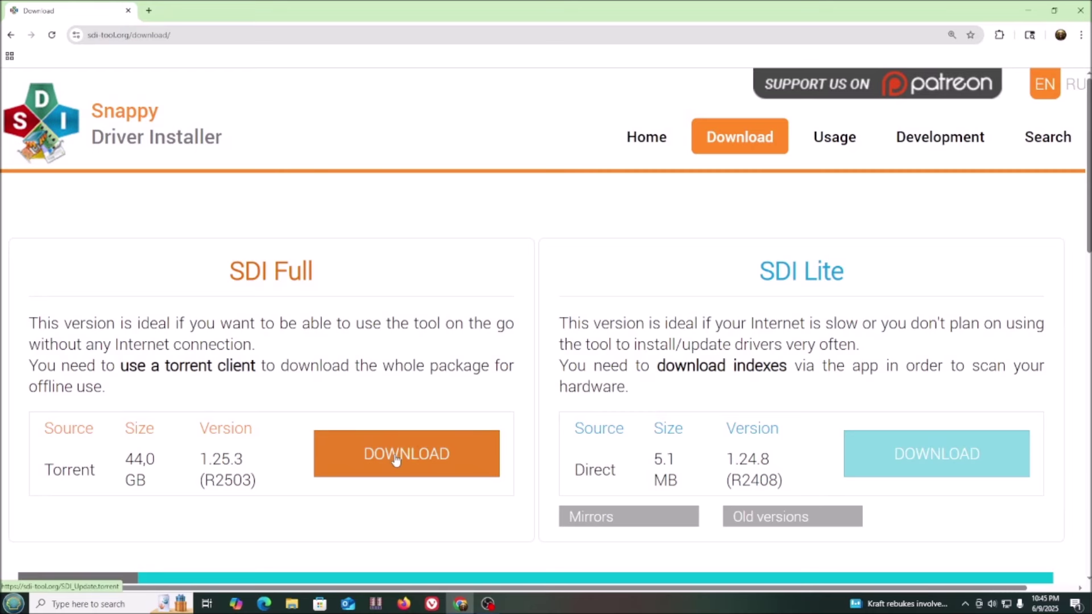
scroll(396, 459, down, 2)
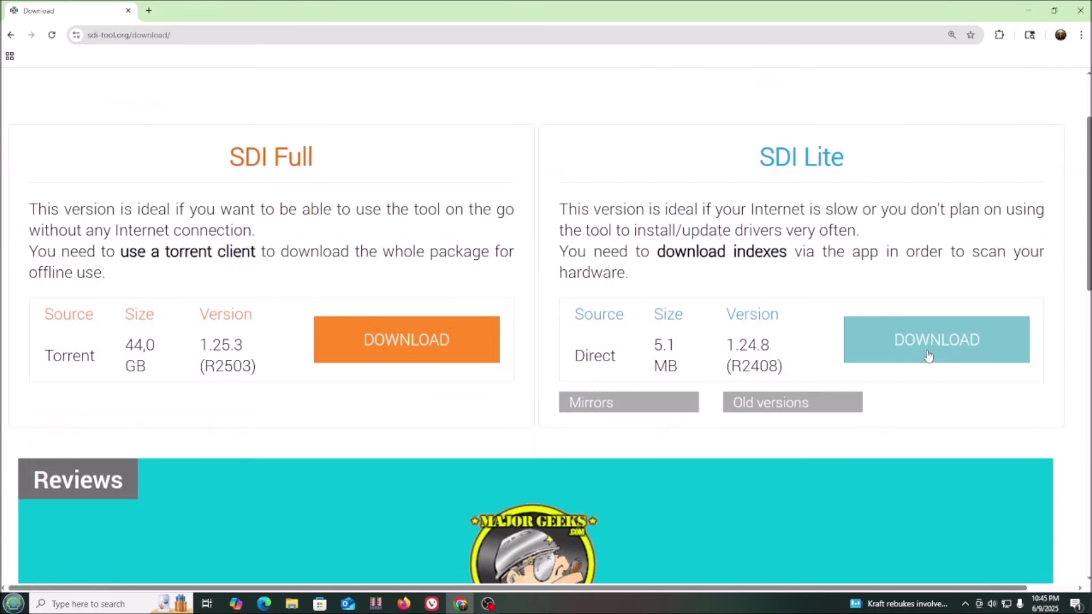
click(928, 349)
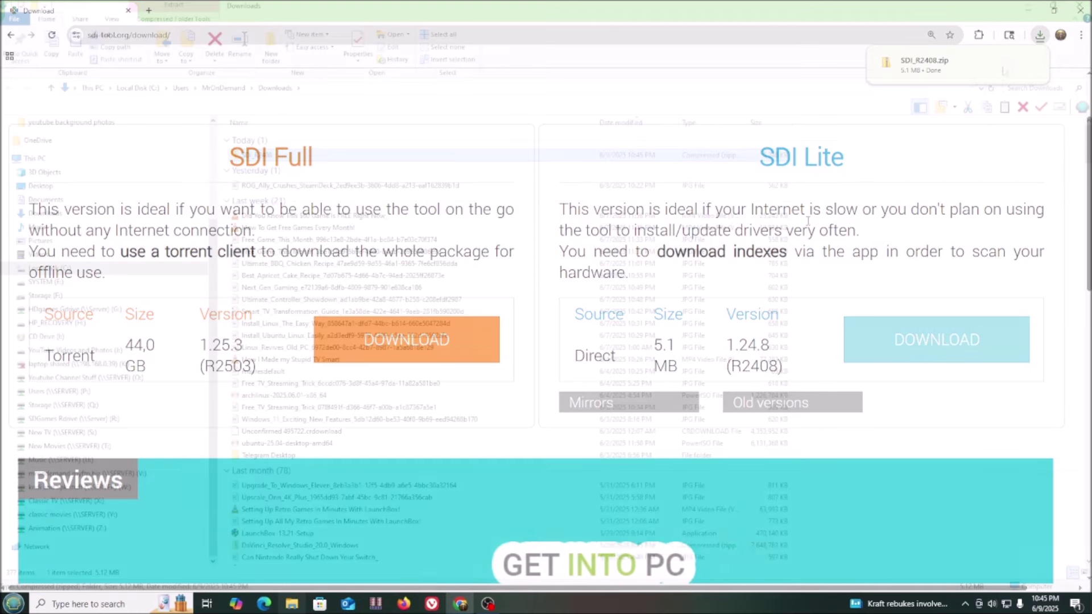
Open the downloaded SDI_R2408 archive and copy all the folders and files inside it
right_click(264, 160)
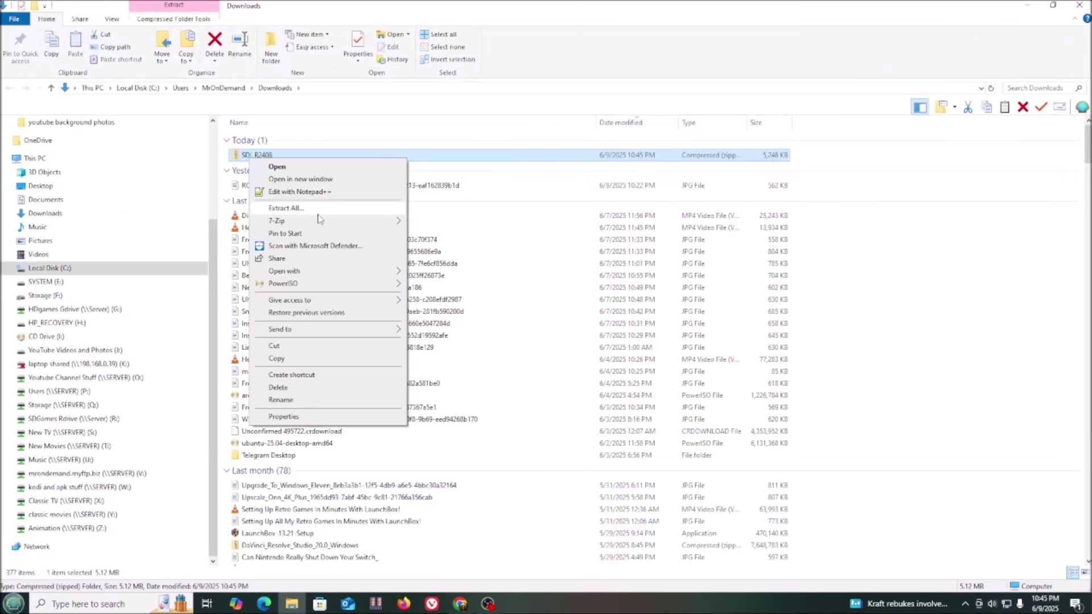
click(299, 167)
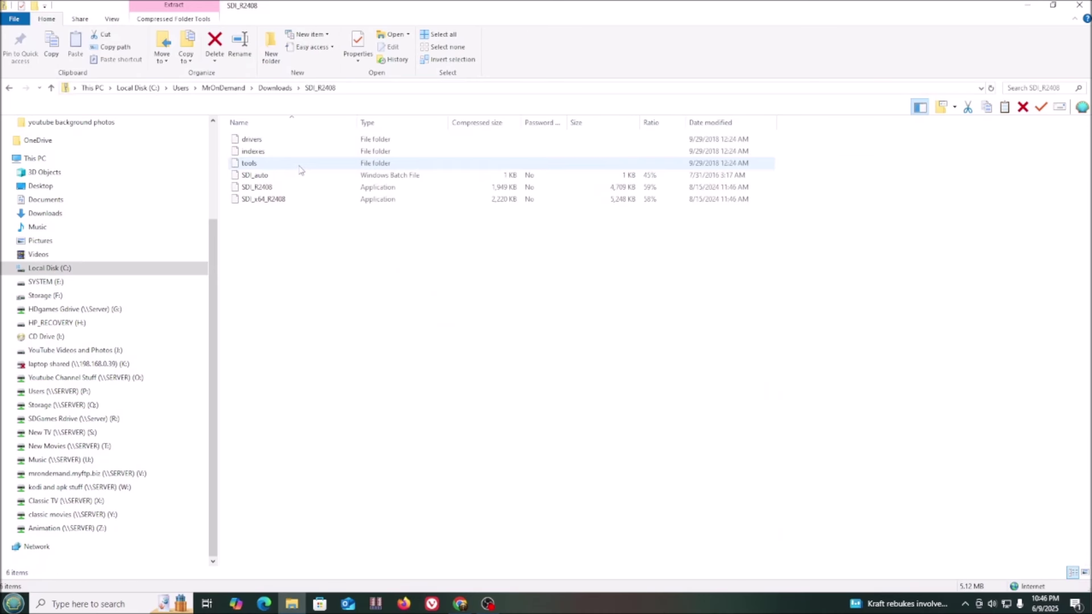
click(261, 204)
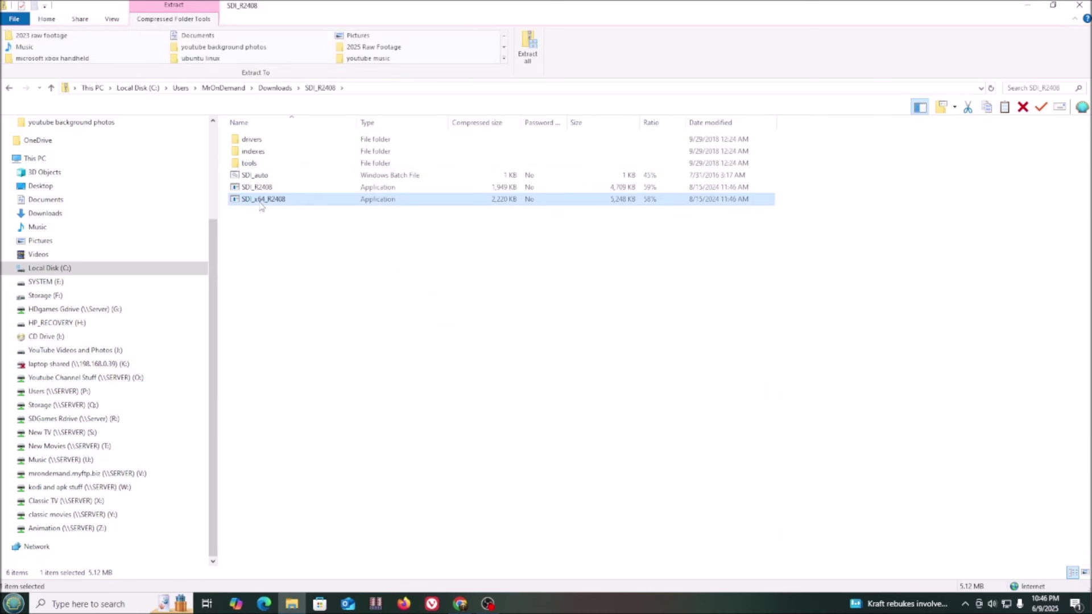
shift+click(254, 142)
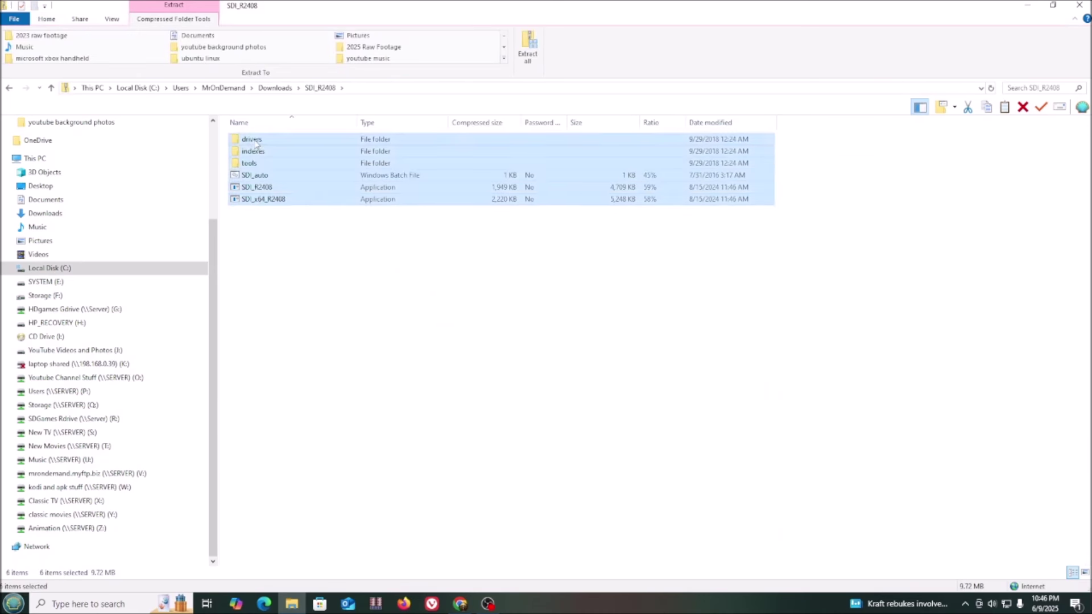
right_click(254, 177)
click(276, 208)
Return to the Downloads folder and create a new folder named snappydrivers
click(10, 90)
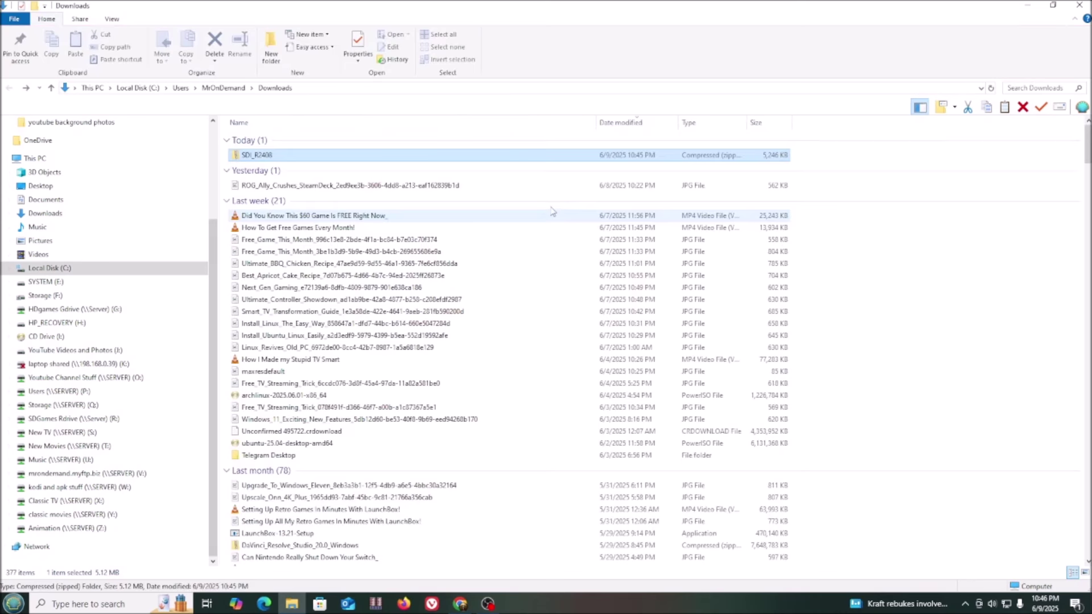
right_click(846, 155)
mouse_move(886, 281)
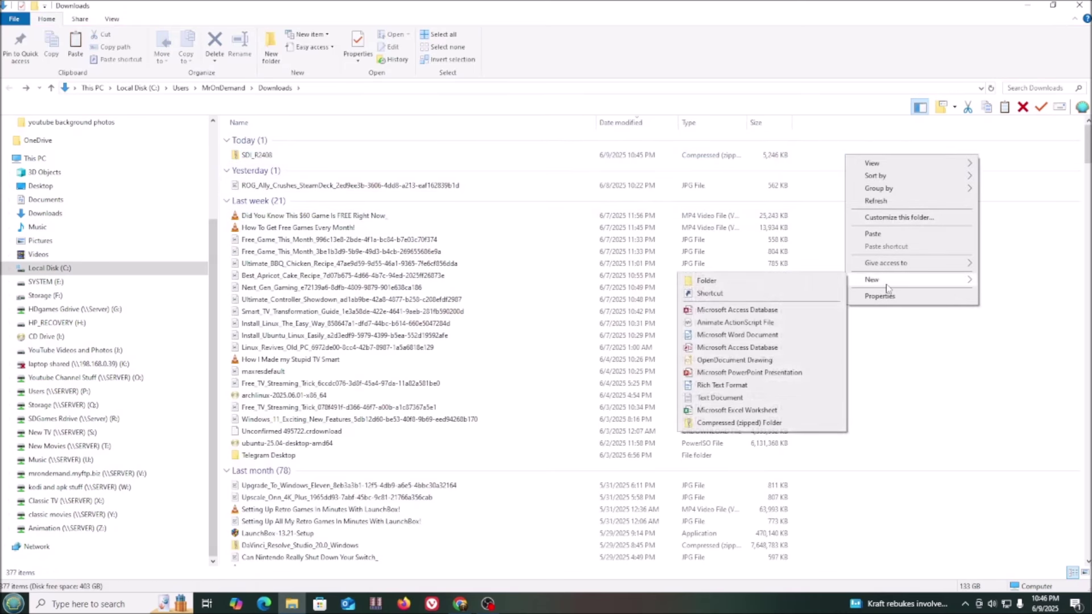
click(747, 280)
key(BackSpace)
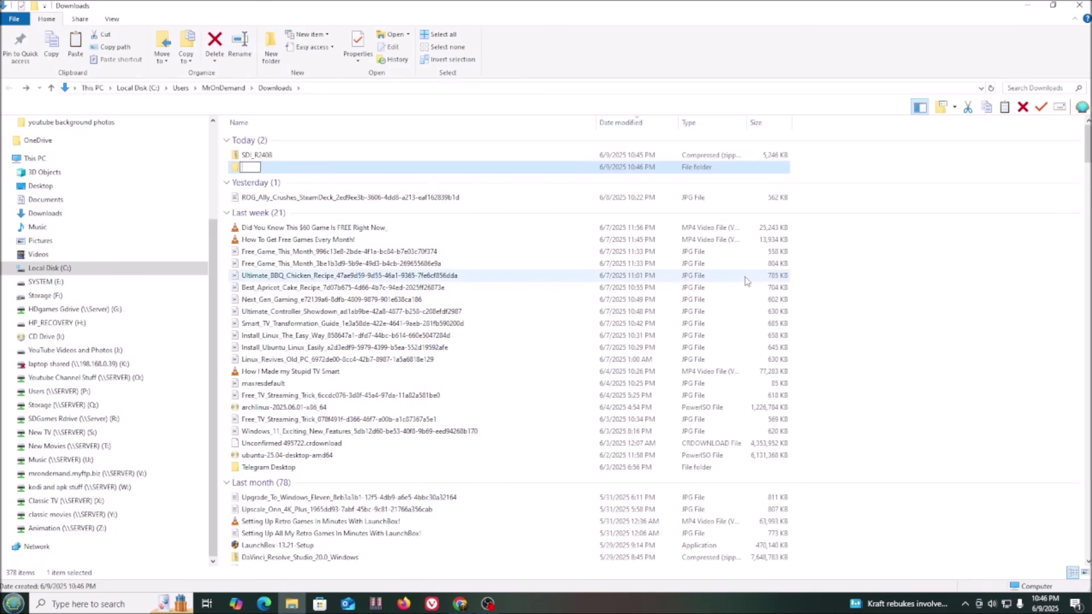
text(snappydrivers)
key(Return)
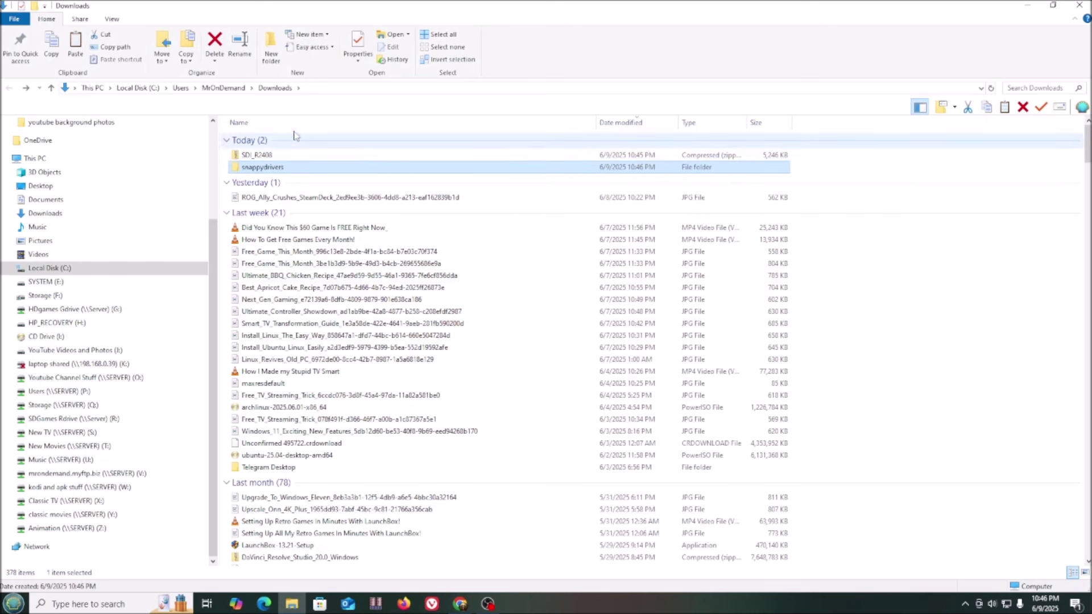
Paste the copied archive contents into the snappydrivers folder
double_click(254, 168)
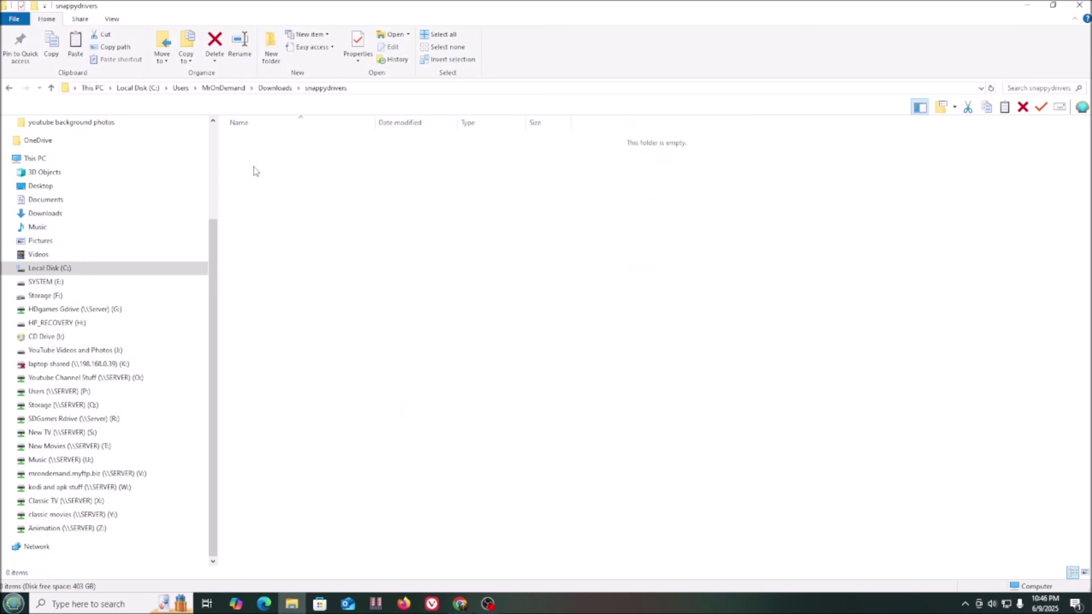
right_click(281, 220)
click(324, 306)
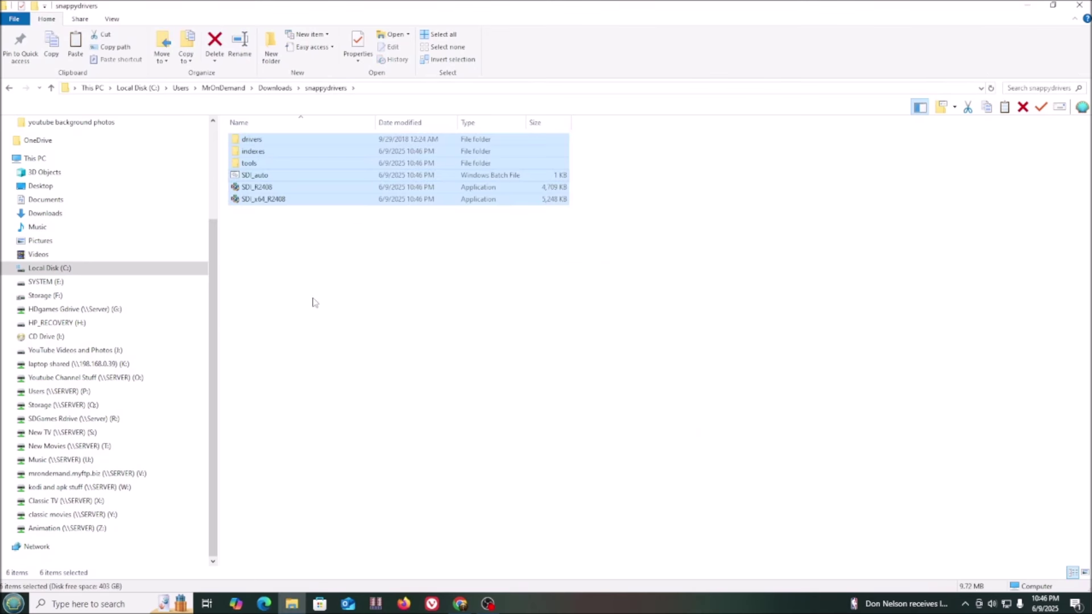
click(313, 302)
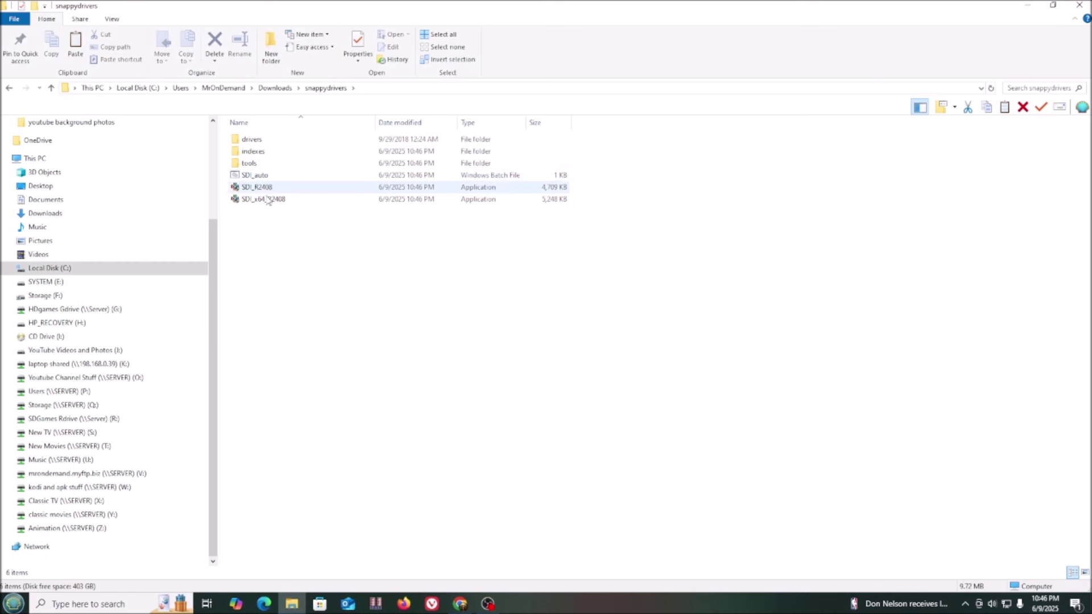
Launch SDI_x64_R2408 and allow Snappy Driver Installer through the firewall on private networks
double_click(264, 200)
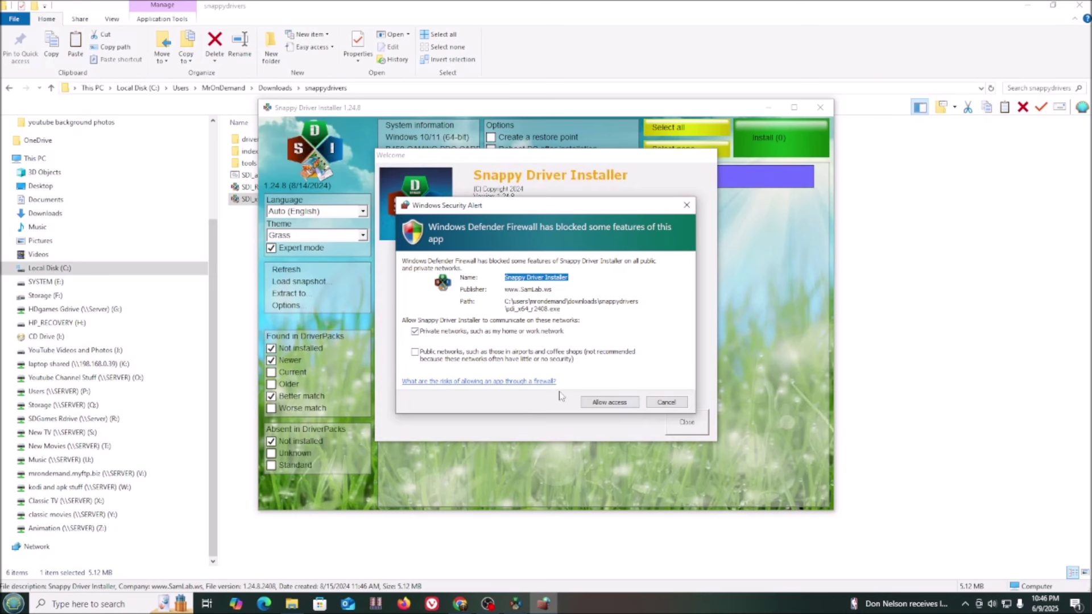
click(615, 406)
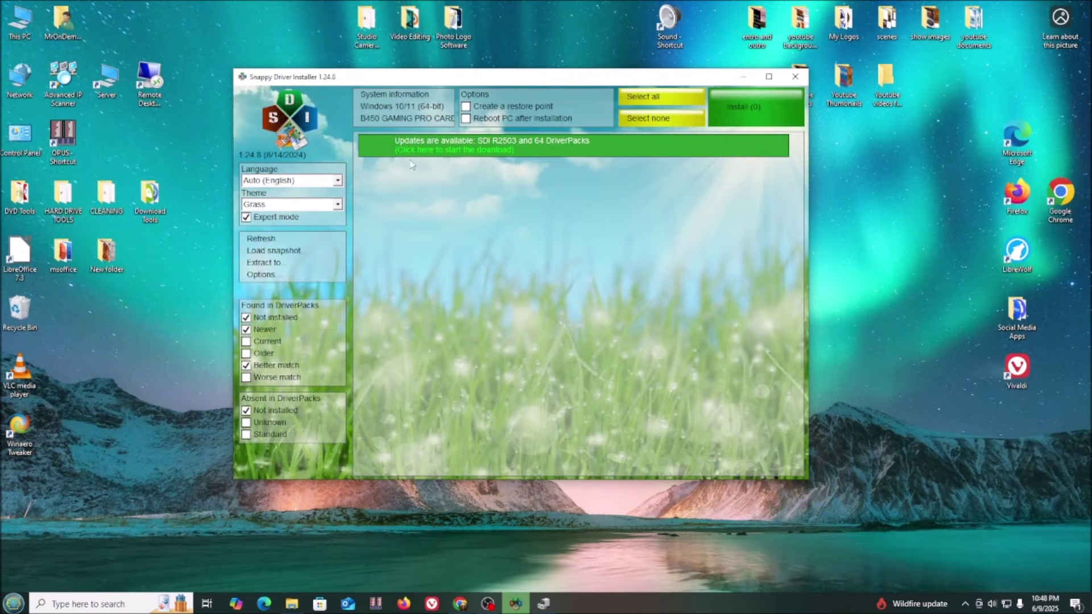
Open the available updates list, select only the items for this PC and accept the selection
click(428, 144)
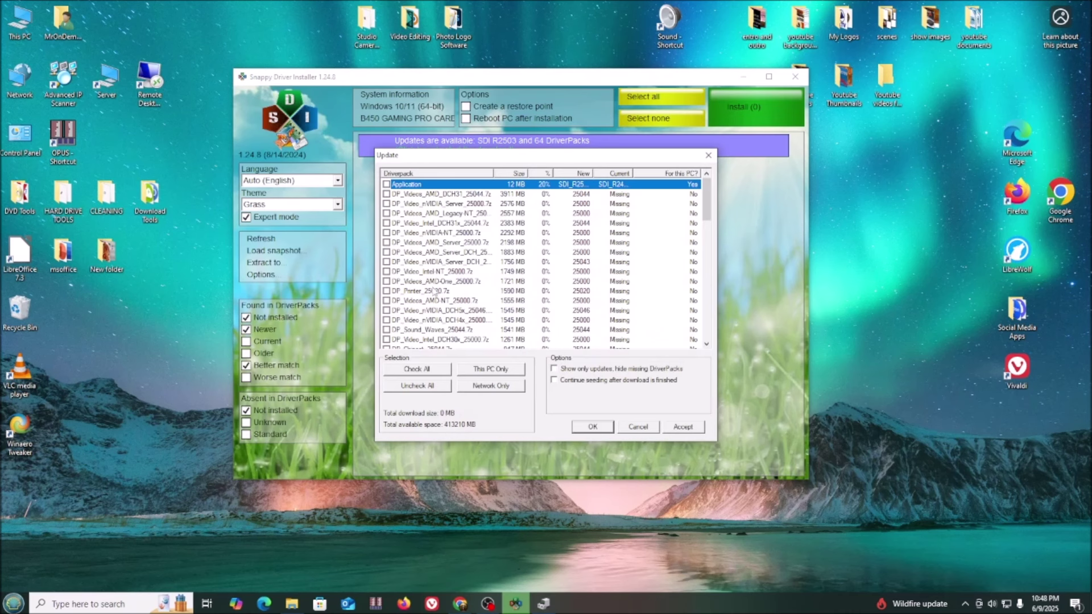
scroll(433, 290, down, 4)
click(483, 369)
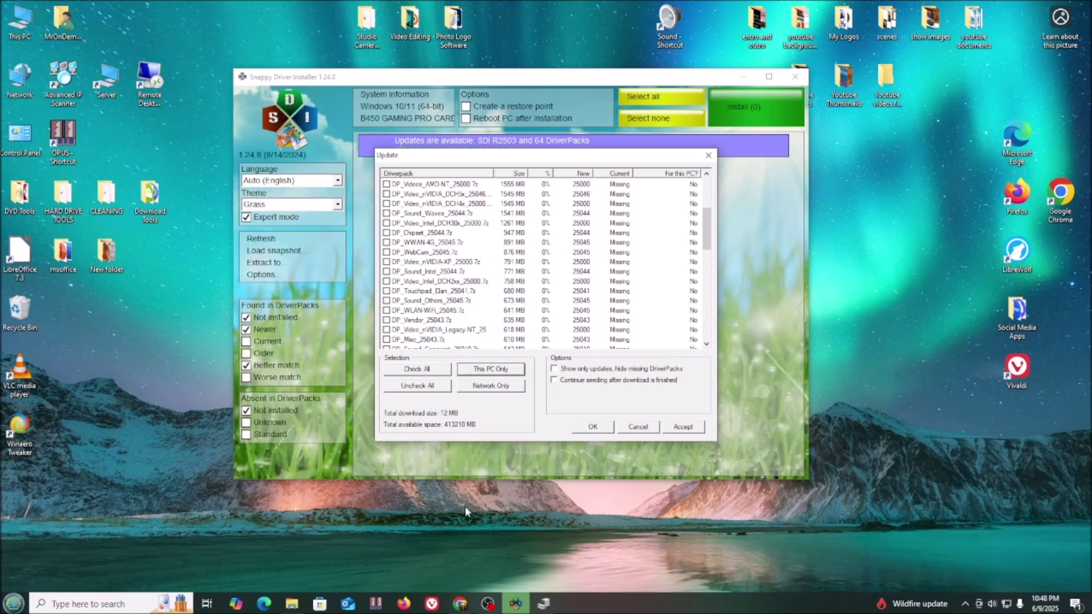
click(685, 427)
drag(707, 230, 707, 194)
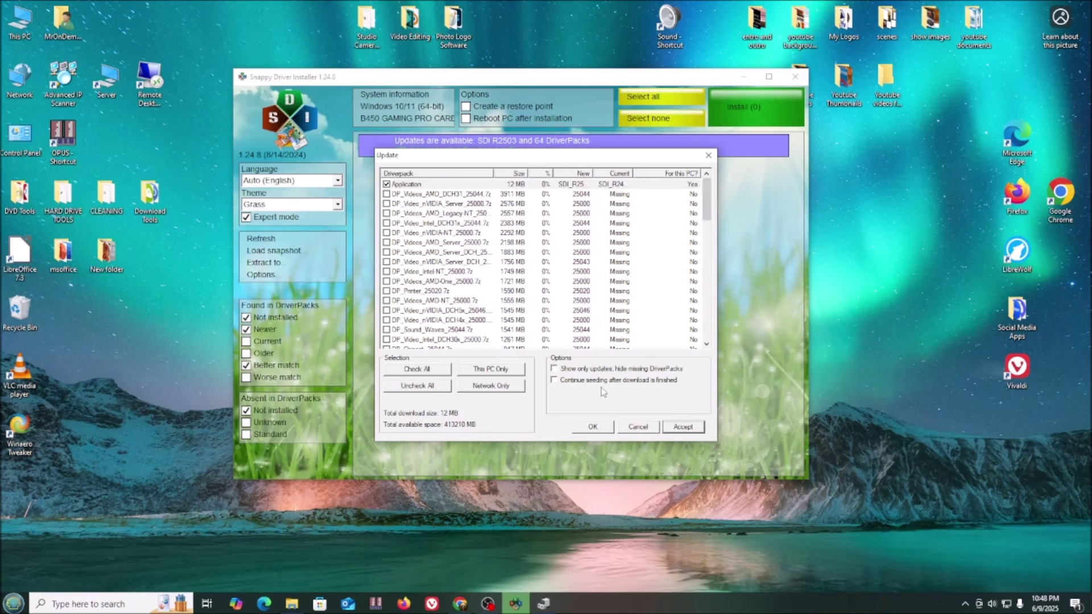
Show only updates, hiding missing DriverPacks, and confirm the update settings
click(554, 369)
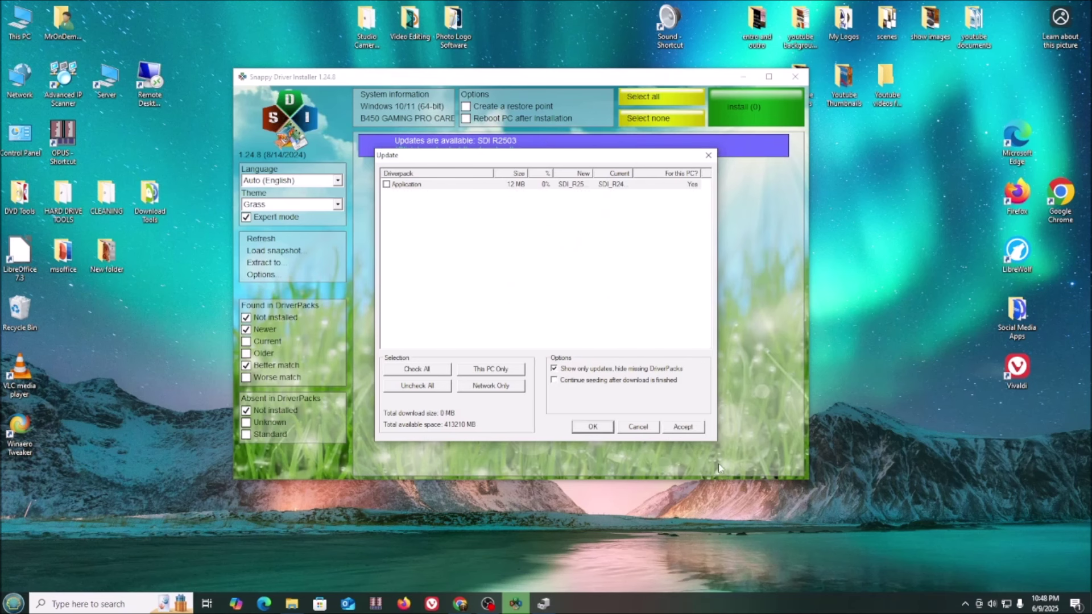
click(674, 430)
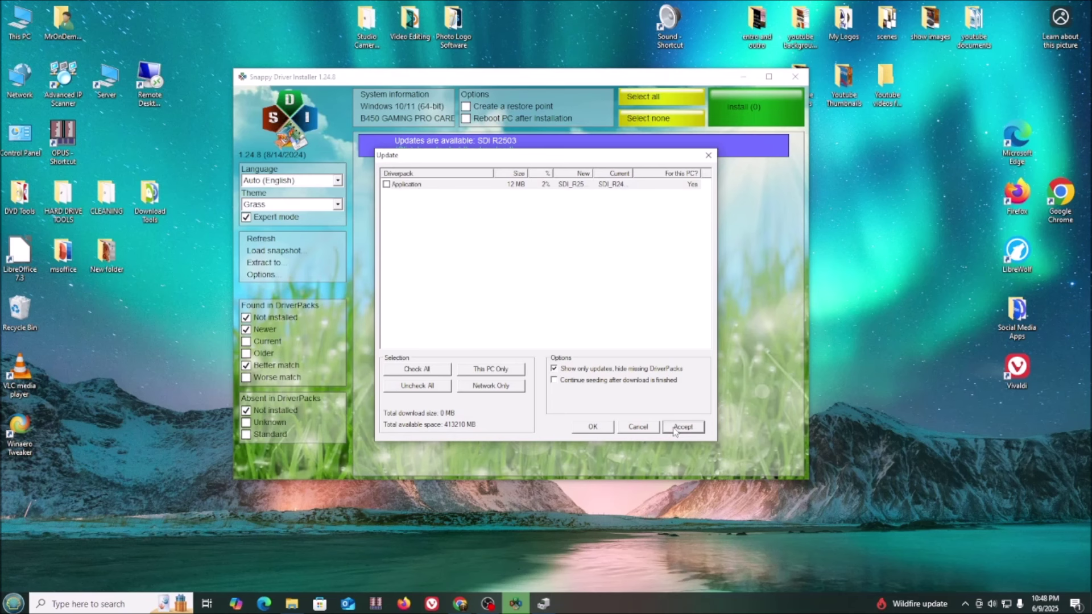
click(594, 432)
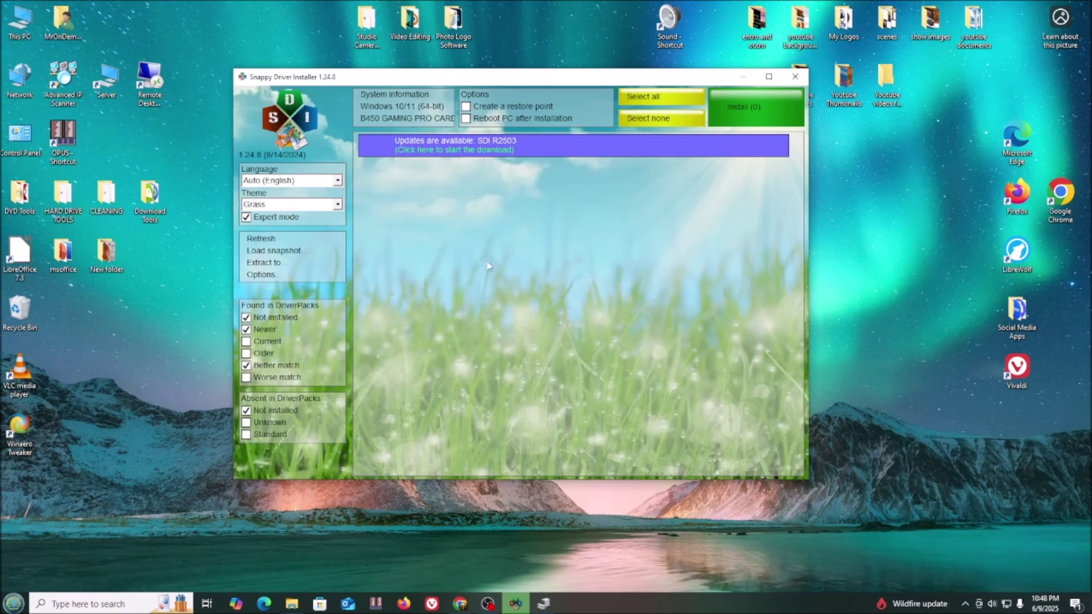
Reopen the update list for SDI R2503, accept the current selection and close it
click(509, 147)
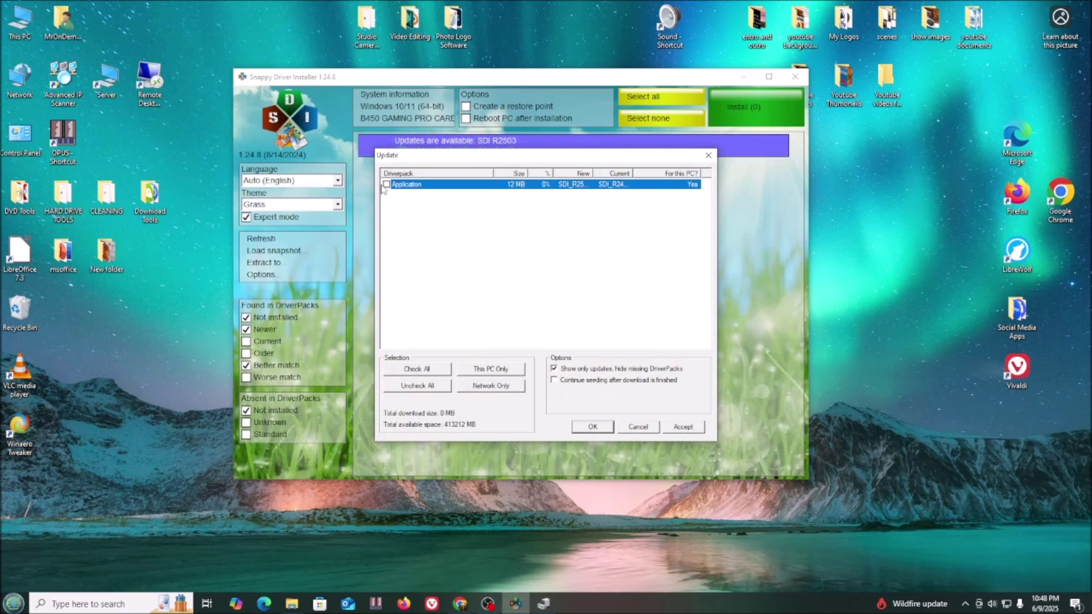
click(679, 427)
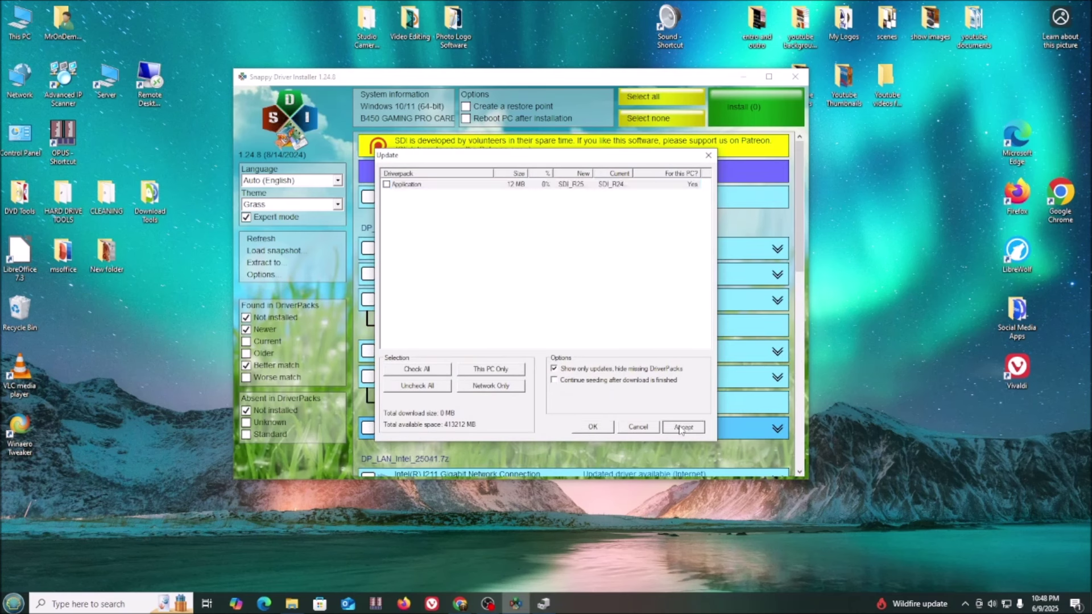
click(593, 427)
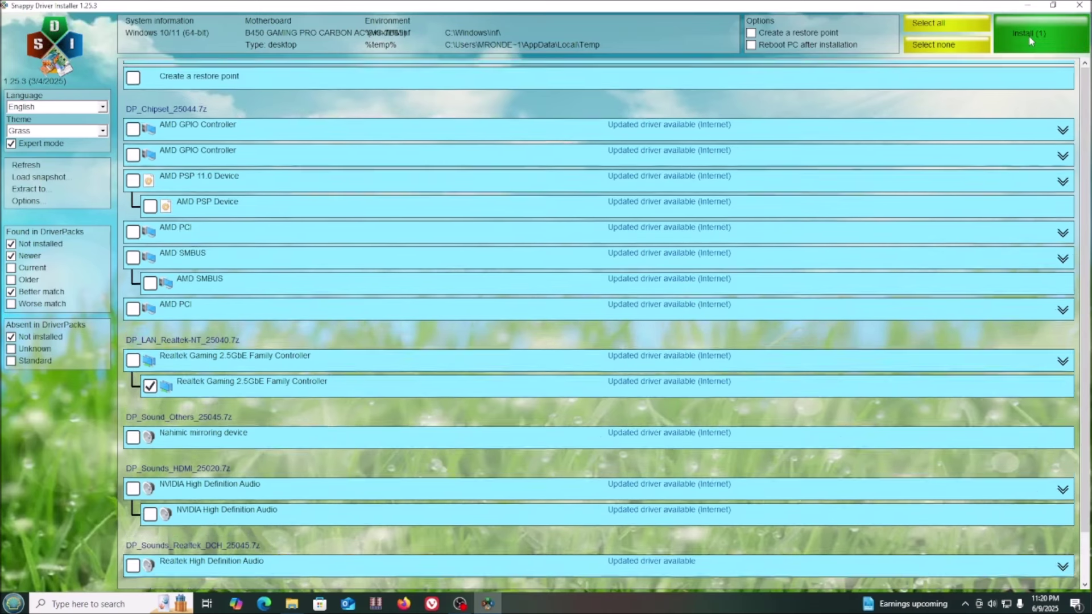
Install the selected Realtek Gaming 2.5GbE Family Controller driver and hide the installed drivers from the list
click(1029, 37)
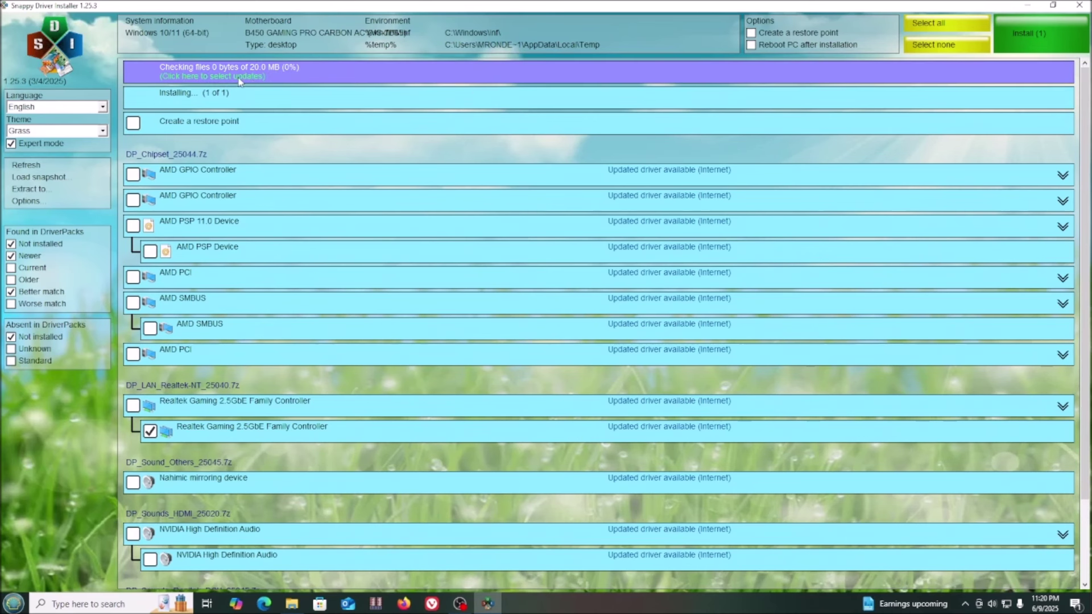
mouse_move(207, 74)
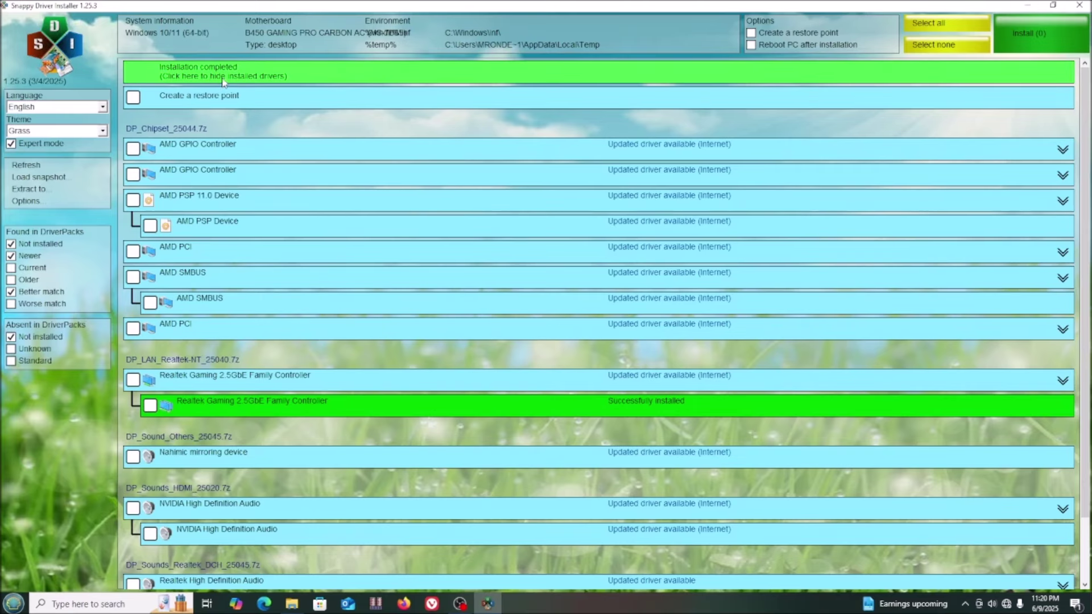
click(221, 75)
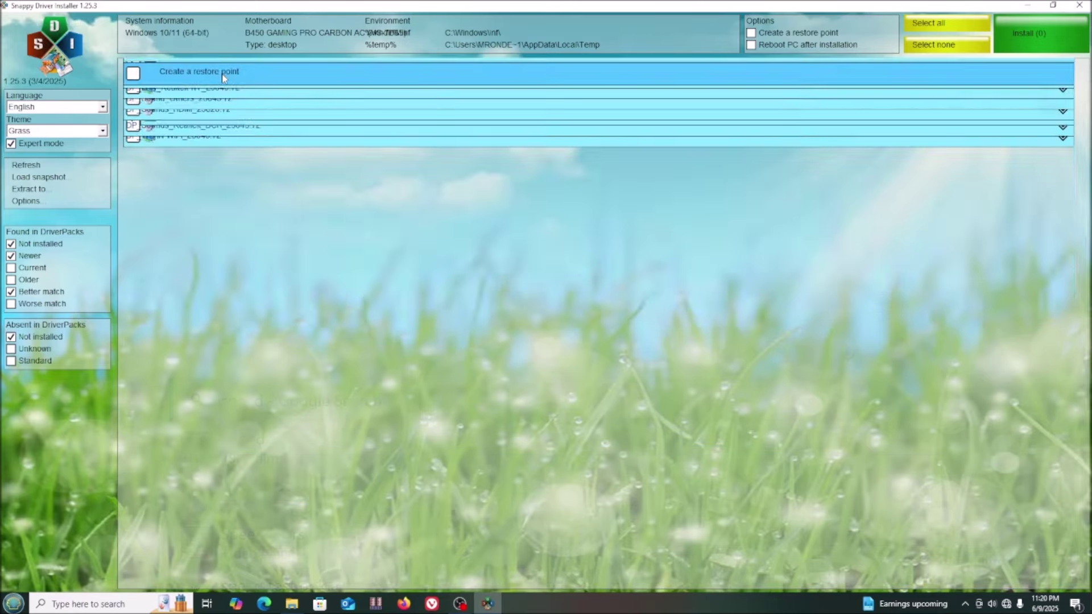
Search Google for speedtest in Chrome
key(BackSpace)
text(test)
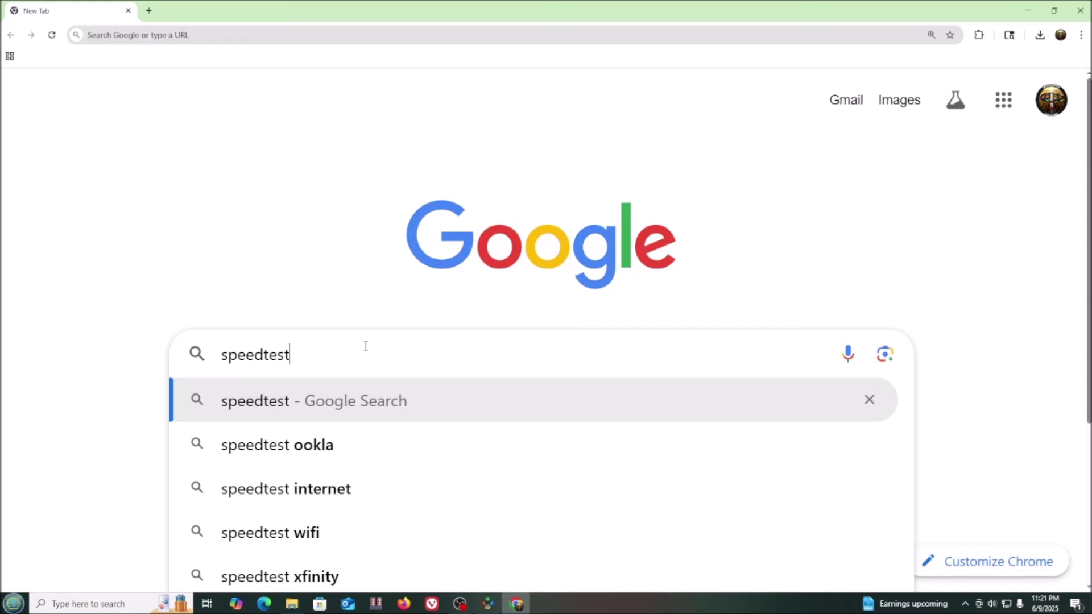
key(Return)
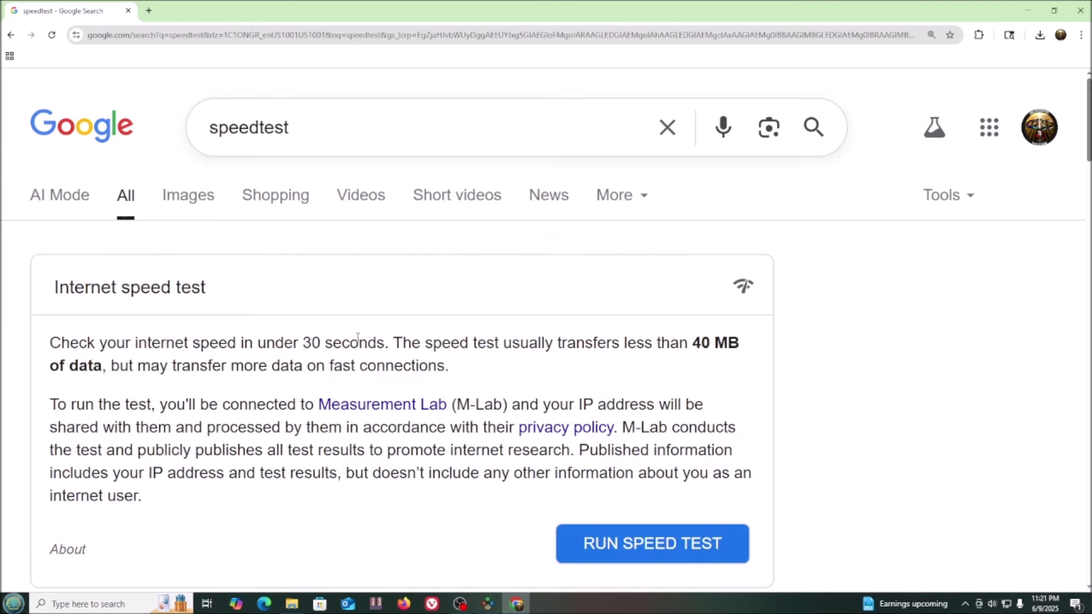
Open the Speedtest by Ookla site from the results and run the internet speed test, dismissing the location request
scroll(358, 339, down, 7)
click(290, 328)
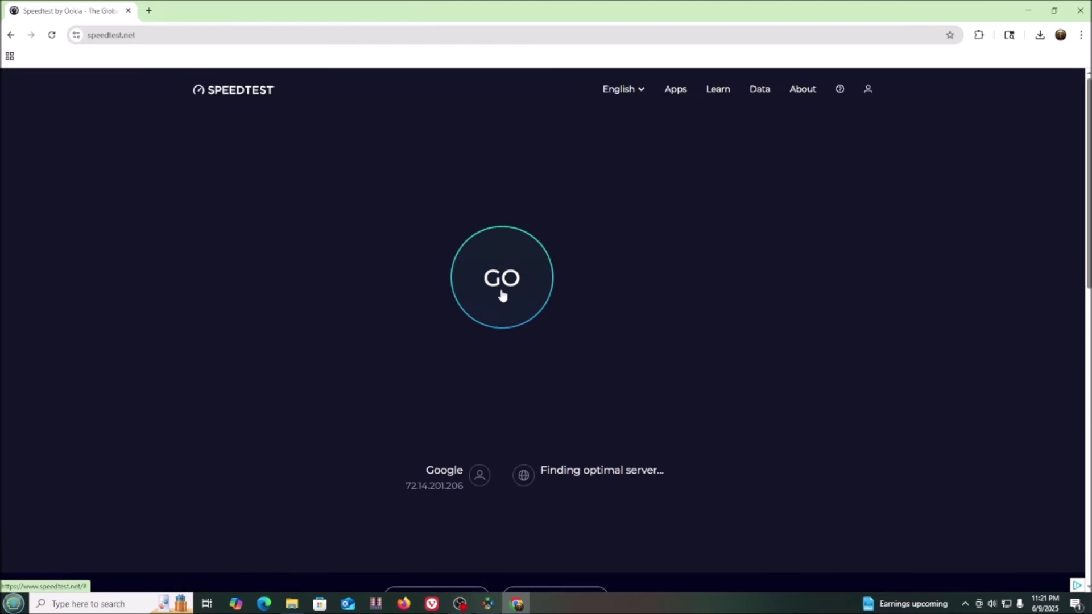
click(501, 291)
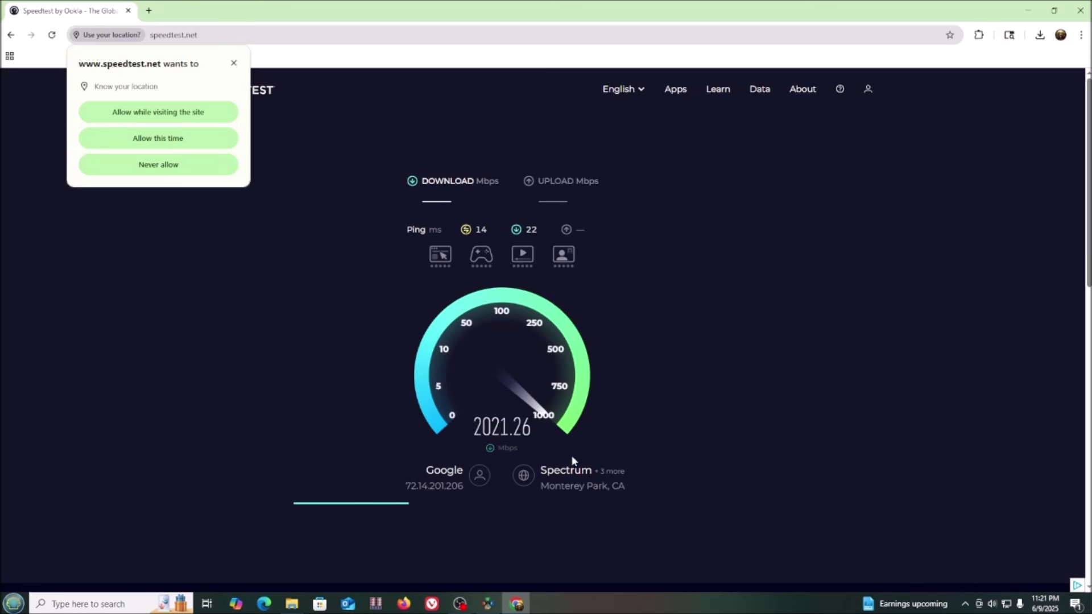
click(233, 63)
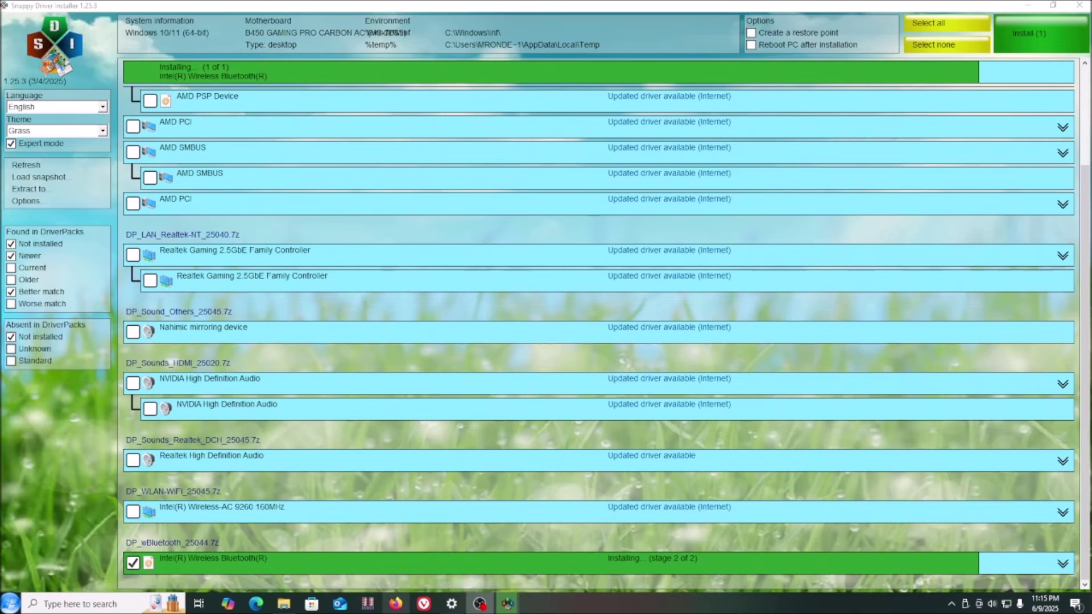
scroll(334, 409, up, 5)
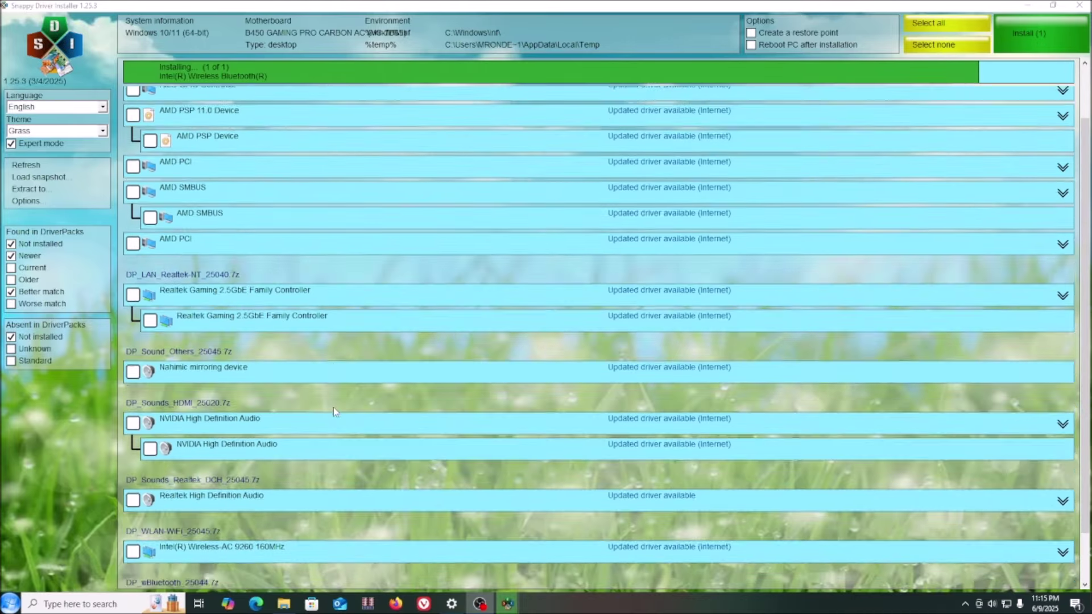